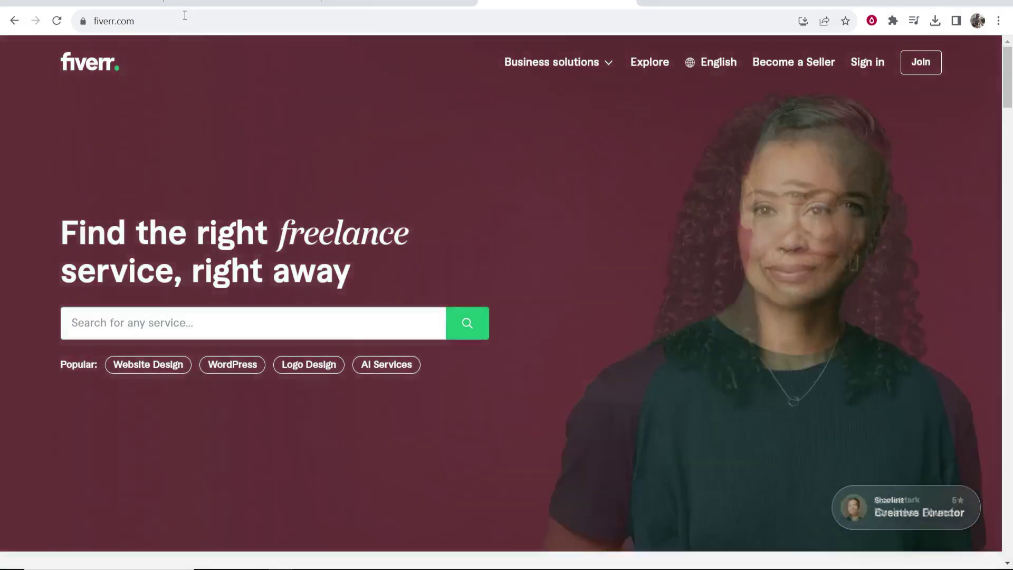
- Follow the Affiliates link at the bottom of fiverr.com to the Fiverr Affiliates site
left_click_drag(136, 21, 115, 21)
left_click(339, 104)
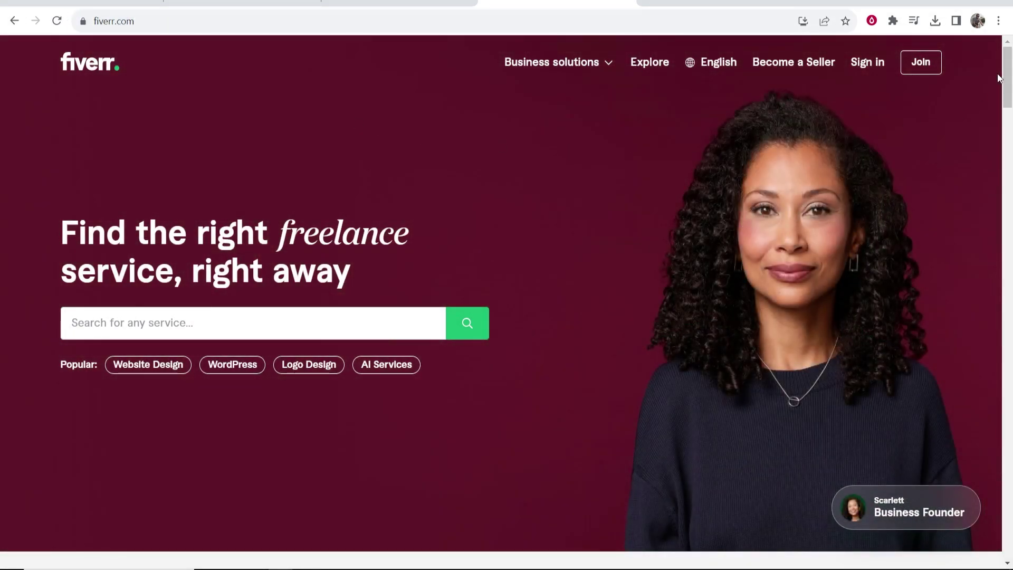
left_click_drag(1009, 72, 1009, 539)
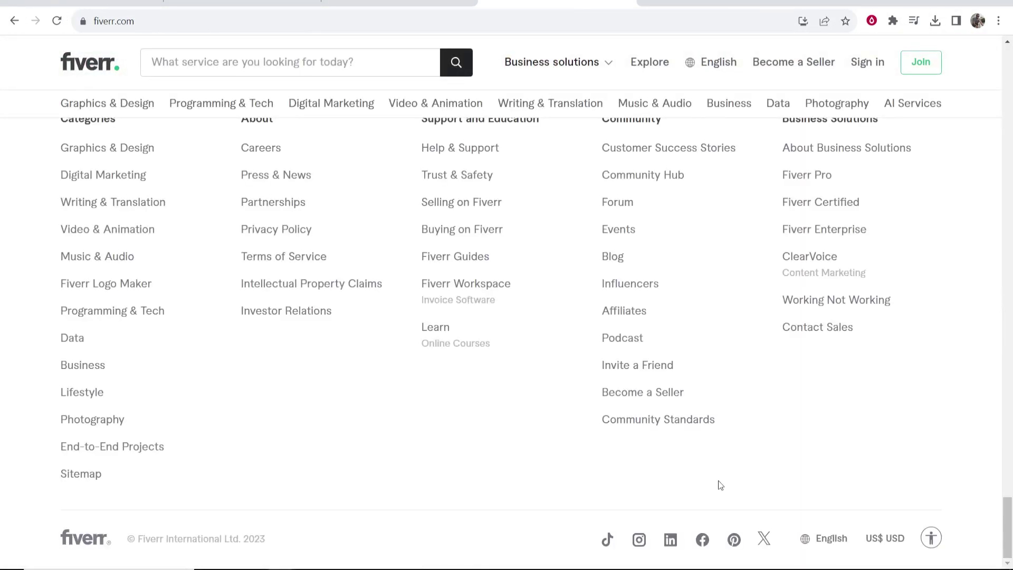
left_click(618, 312)
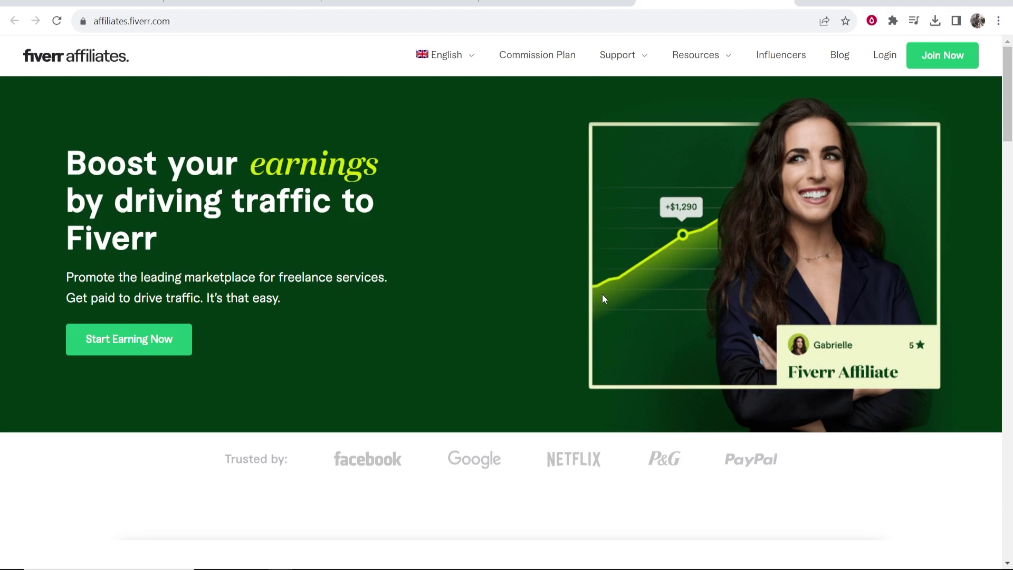
triple_click(156, 240)
left_click(111, 206)
scroll(111, 174, "down", 4)
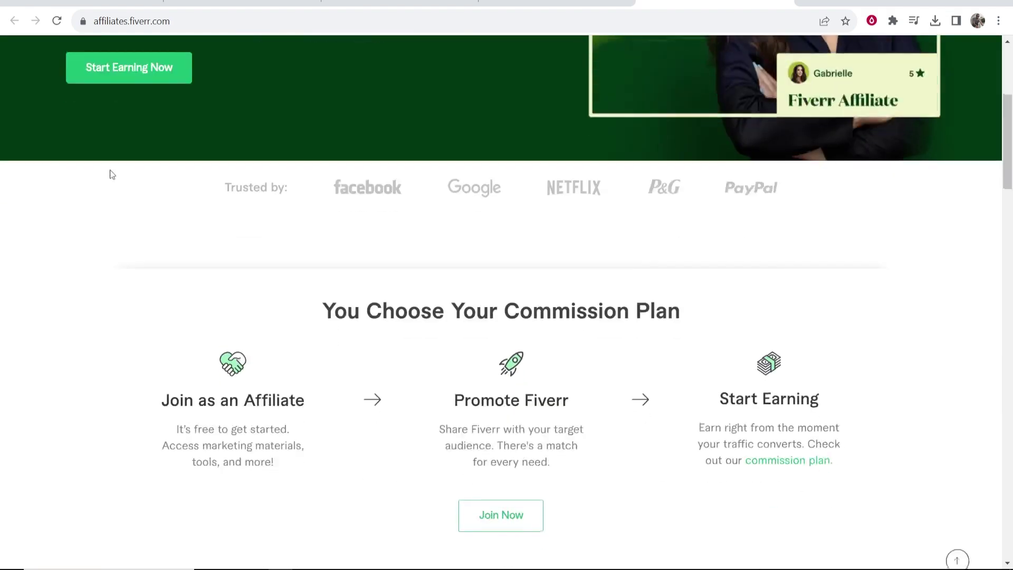
scroll(111, 174, "down", 2)
left_click_drag(162, 265, 310, 265)
left_click(434, 290)
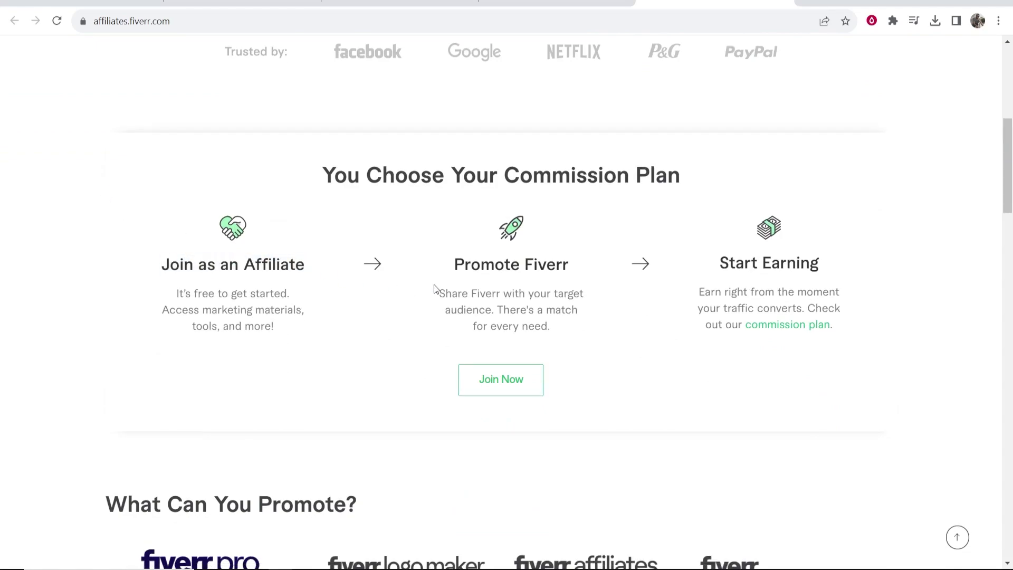
left_click_drag(439, 273, 626, 266)
left_click(747, 258)
left_click_drag(717, 263, 824, 263)
left_click(686, 238)
scroll(685, 238, "up", 8)
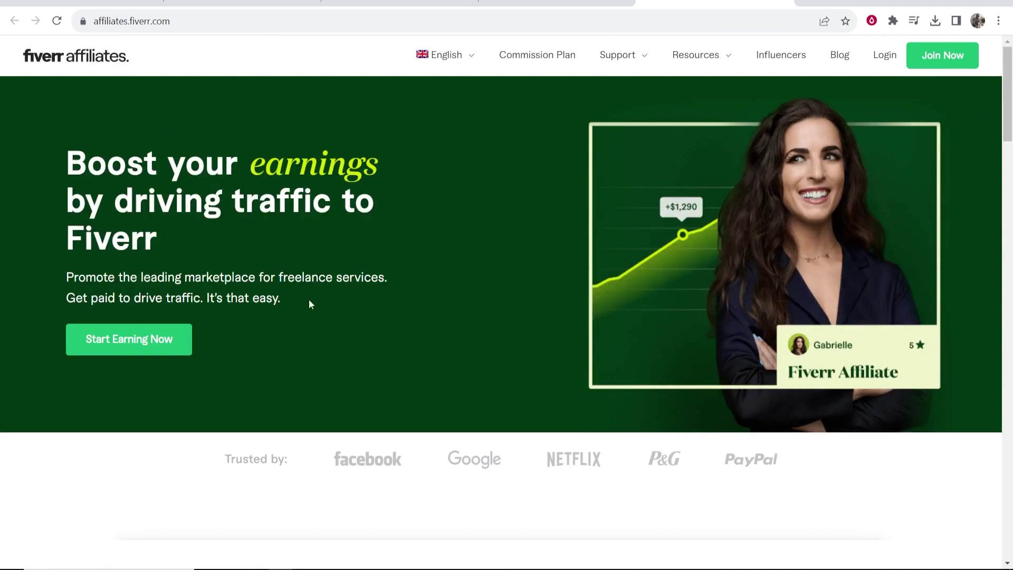
- Begin affiliate sign-up with autofilled name and email, a suggested password, and Private account type
left_click(126, 339)
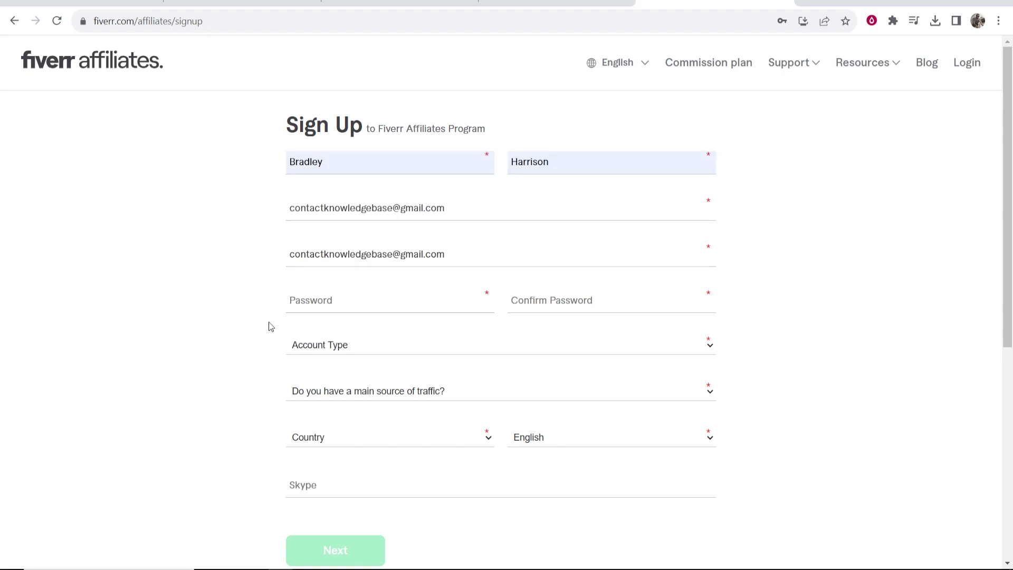
left_click(350, 303)
left_click(356, 303)
left_click(400, 349)
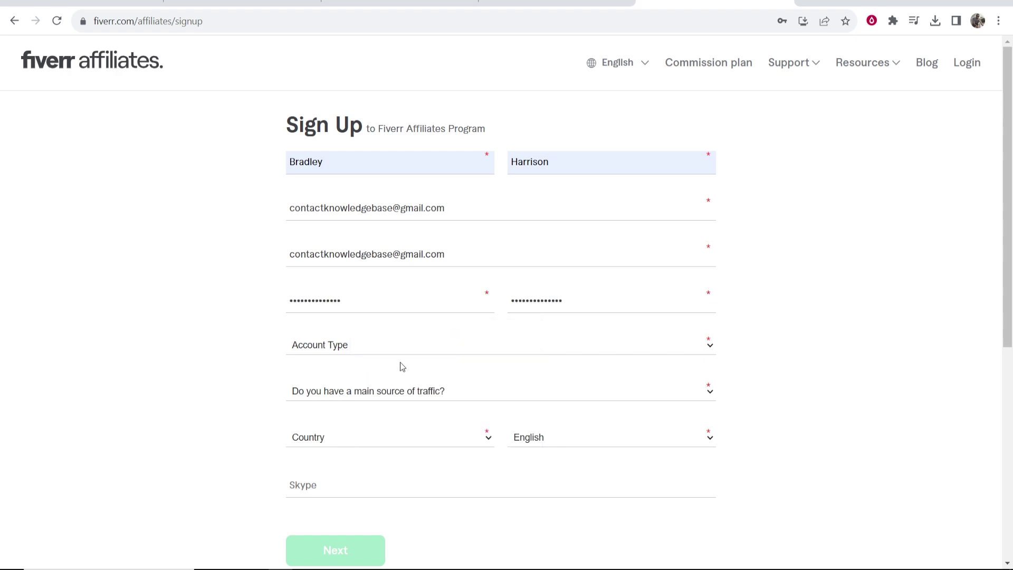
left_click(321, 347)
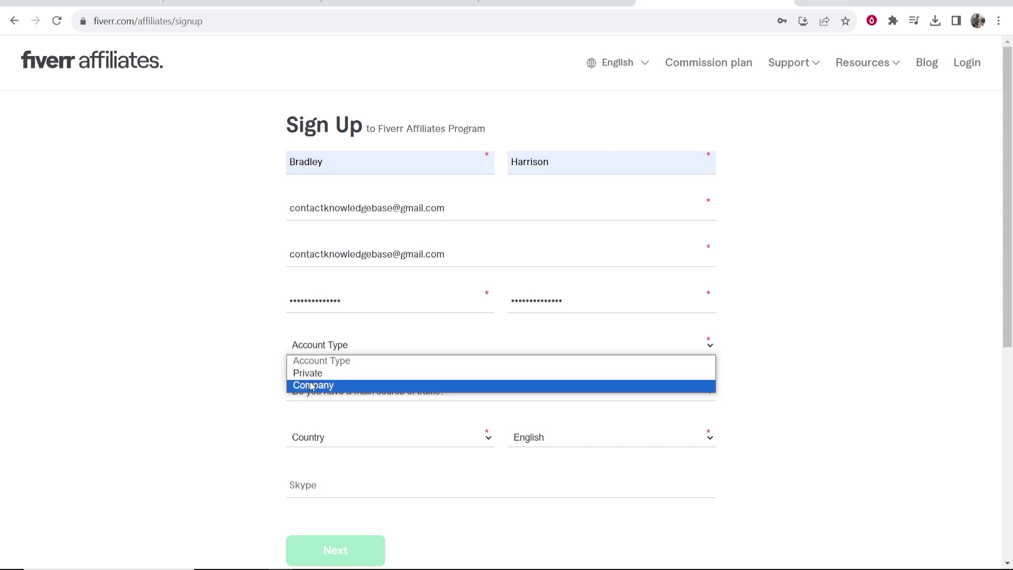
left_click(305, 375)
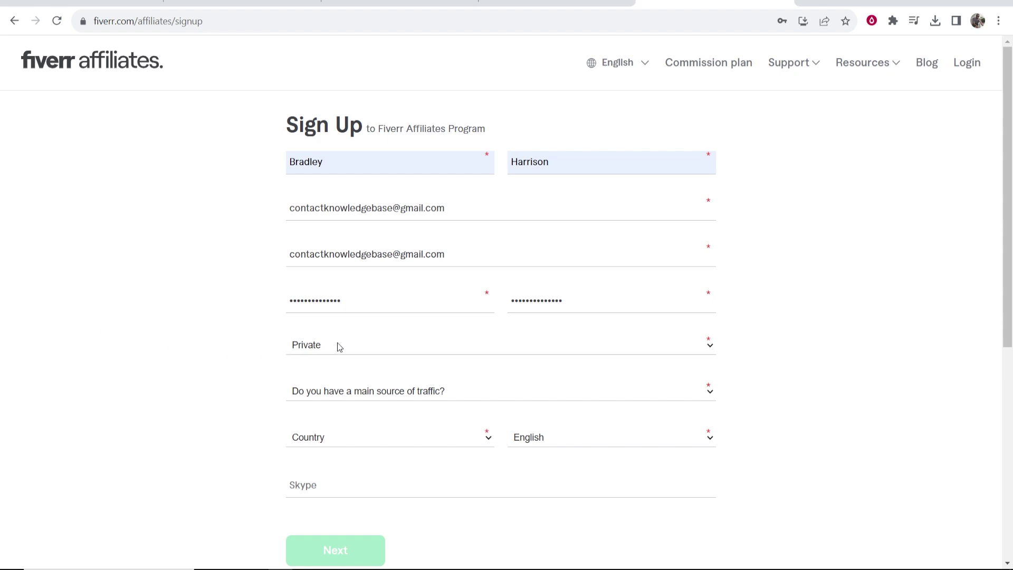
scroll(338, 346, "down", 3)
scroll(238, 334, "down", 3)
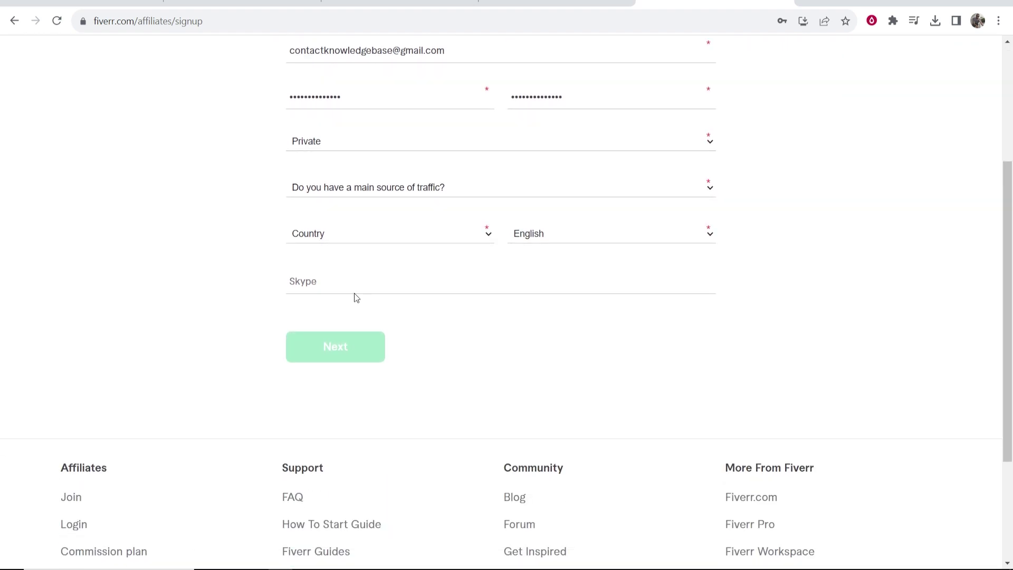
- Answer Yes to 'Do you have a main source of traffic?' and focus the URL field
left_click(328, 191)
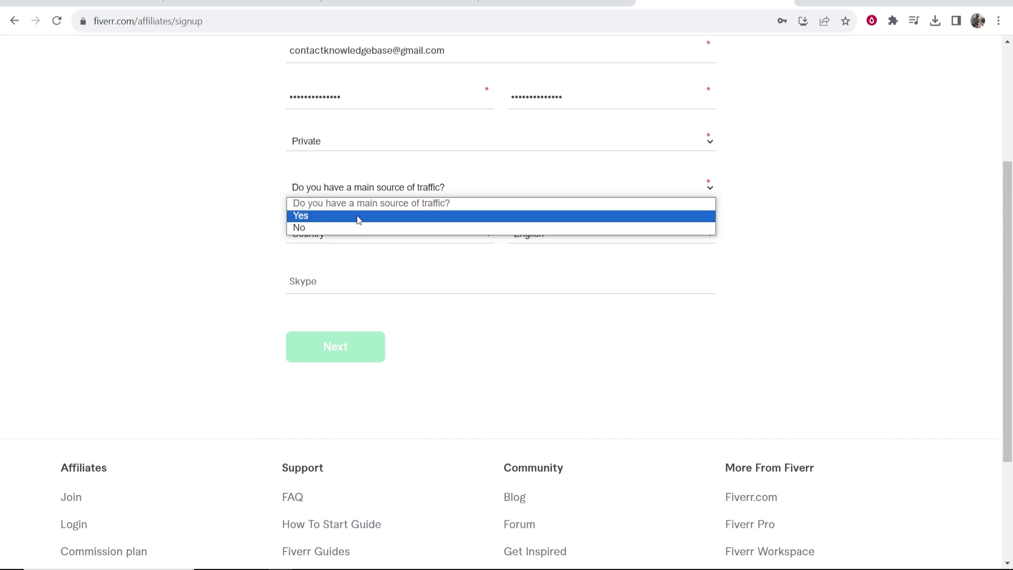
left_click(309, 216)
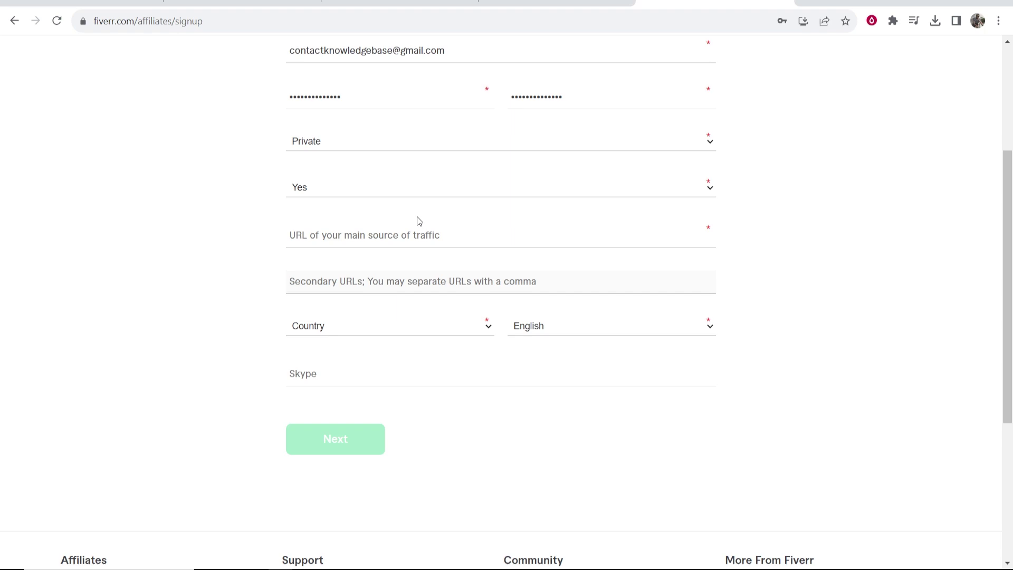
left_click(290, 234)
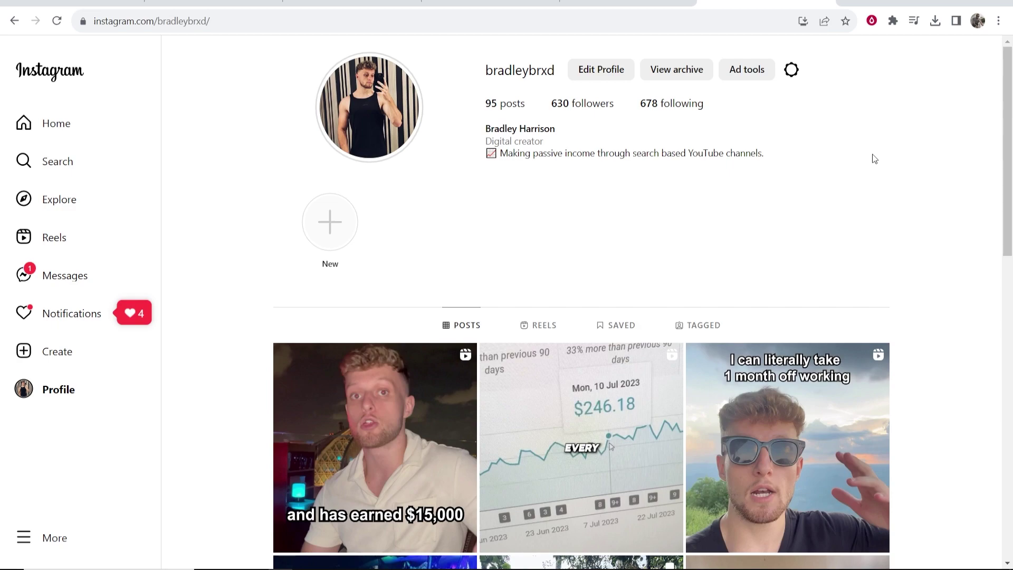
scroll(618, 428, "down", 1)
scroll(555, 357, "up", 1)
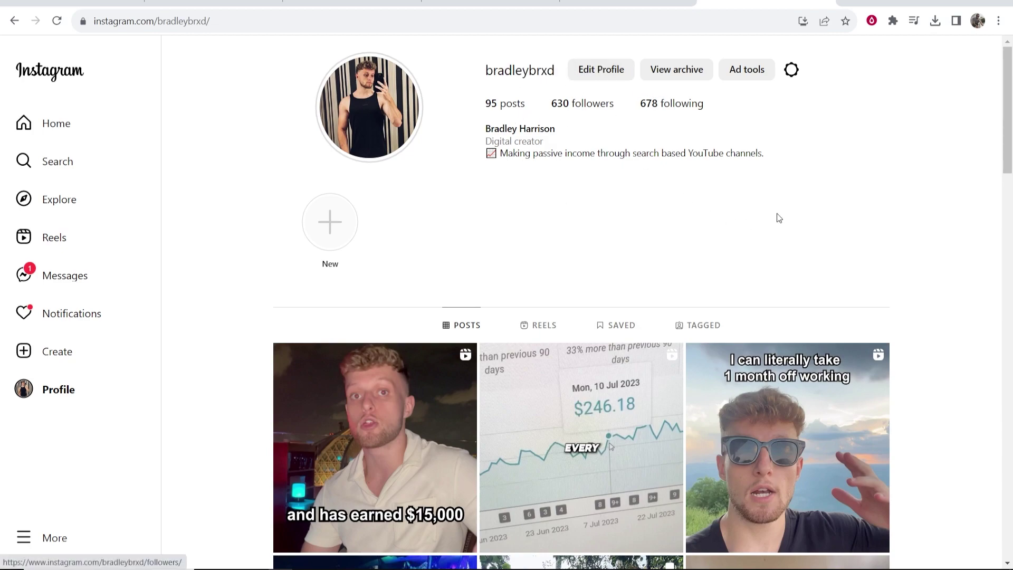
- Copy the Instagram profile's web address from the browser address bar
right_click(151, 20)
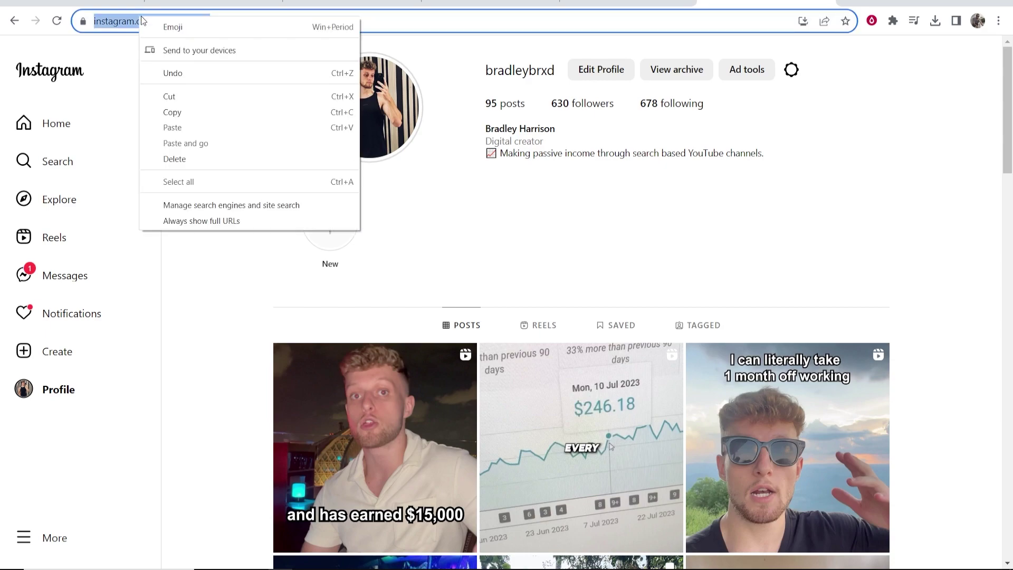
left_click(207, 124)
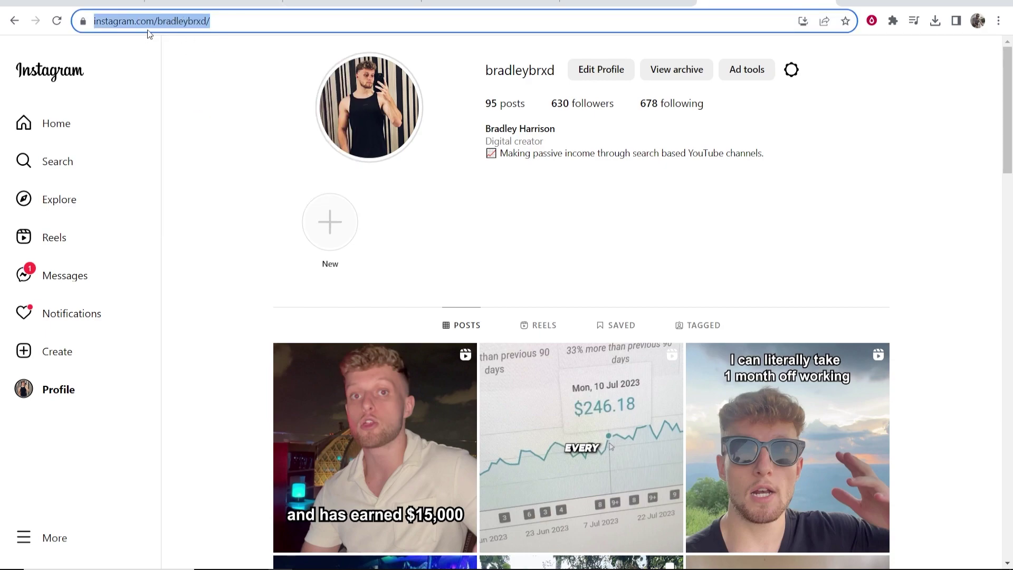
- Paste the Instagram profile address into the sign-up form's main traffic source URL field
left_click(617, 7)
left_click(361, 235)
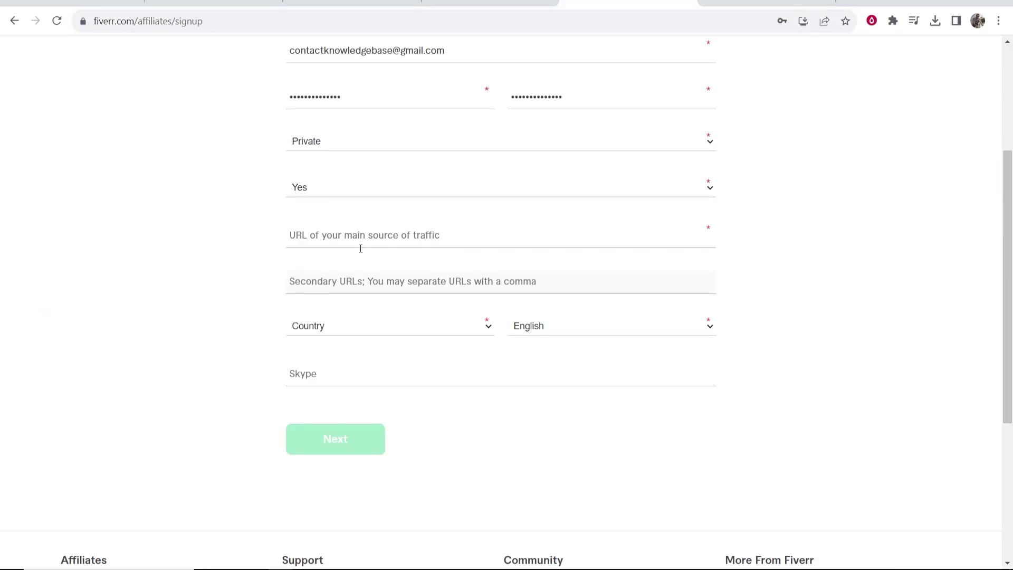
right_click(360, 251)
left_click(392, 352)
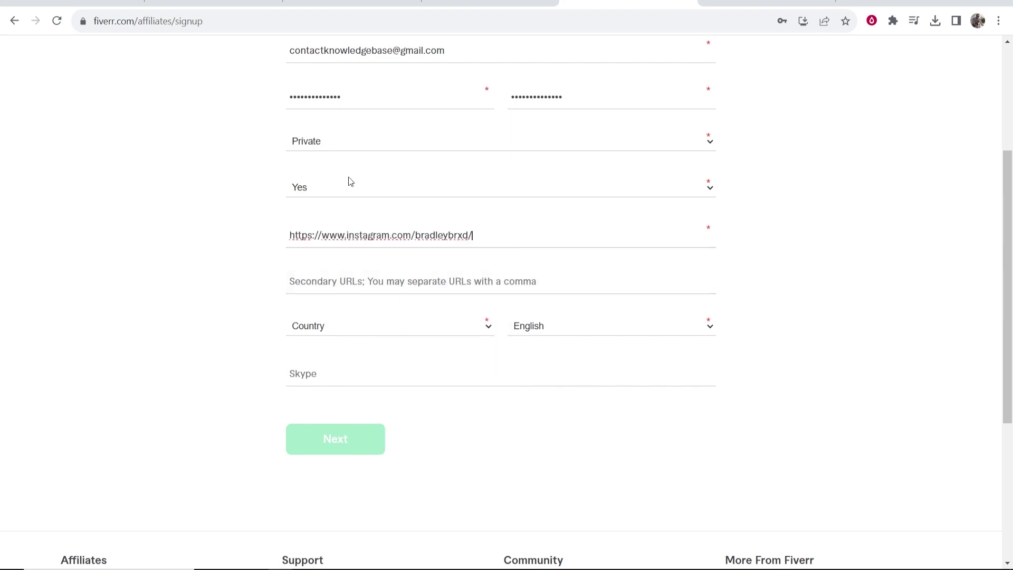
- Choose United Kingdom as the country and submit the first sign-up page
left_click(326, 326)
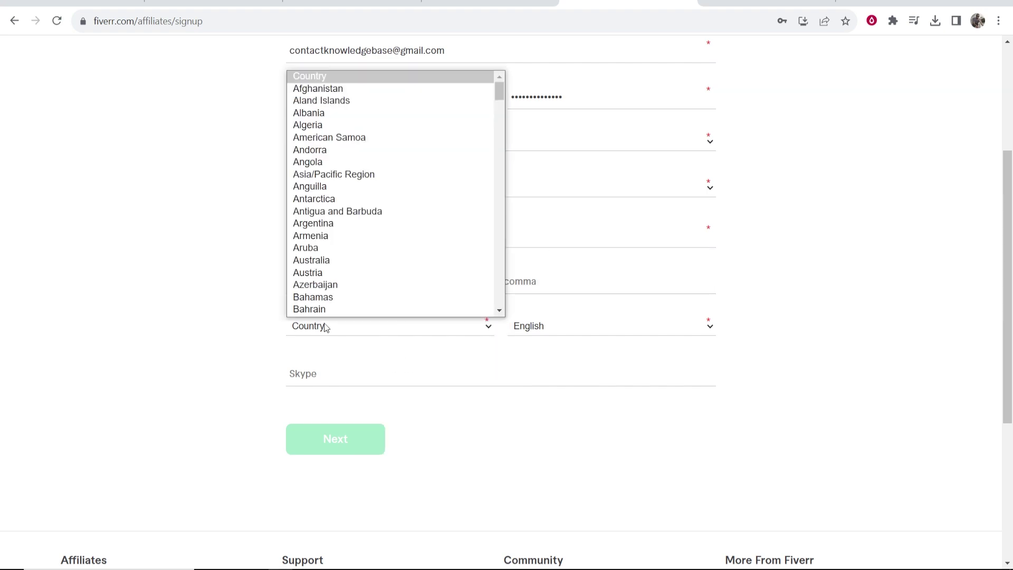
type("united k")
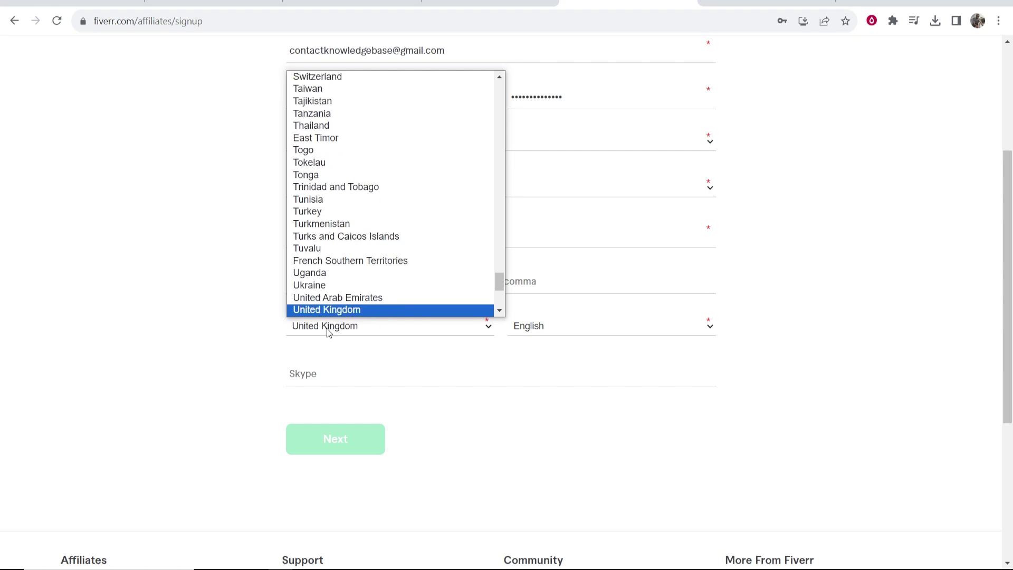
key("Return")
left_click(317, 379)
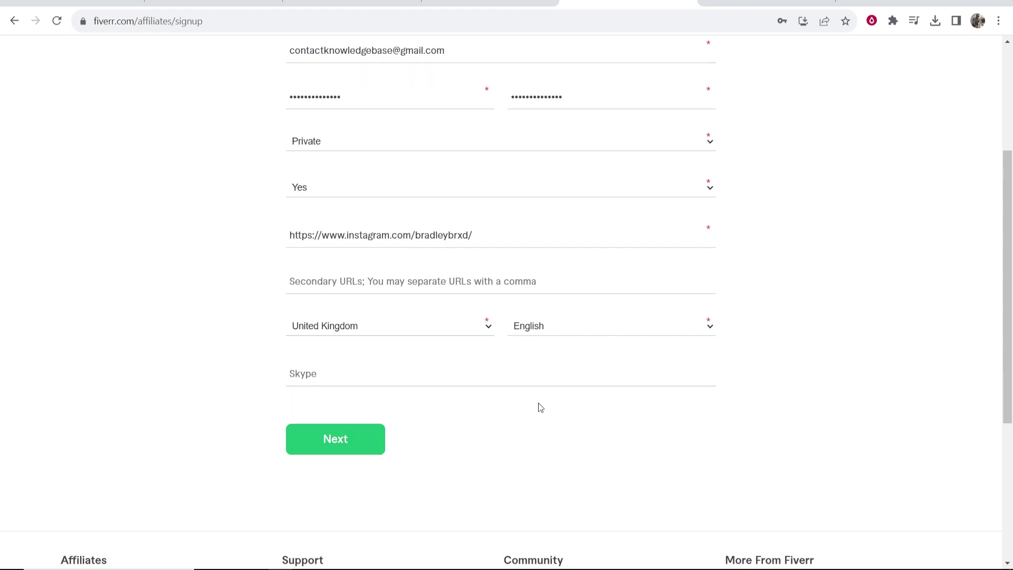
left_click(341, 445)
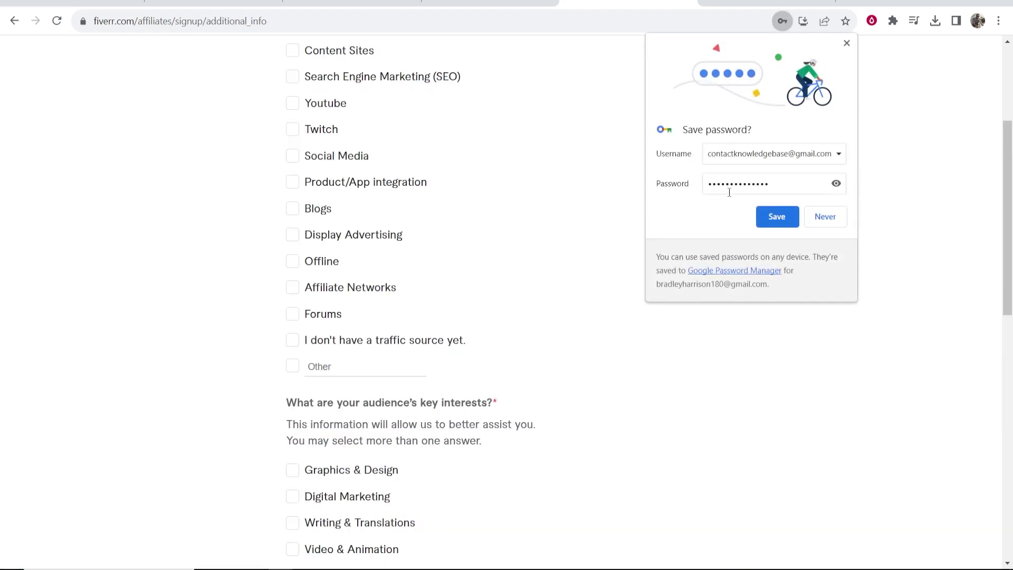
- Select Youtube and Social Media as promotion channels
key("Escape")
left_click_drag(285, 124, 601, 122)
left_click(600, 123)
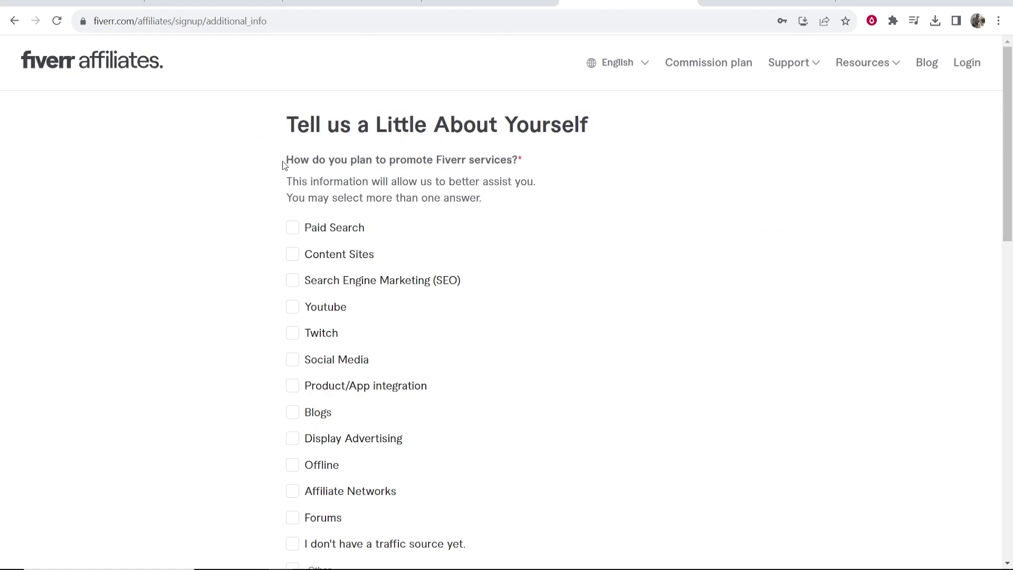
left_click_drag(283, 165, 533, 159)
left_click(535, 160)
scroll(499, 199, "down", 1)
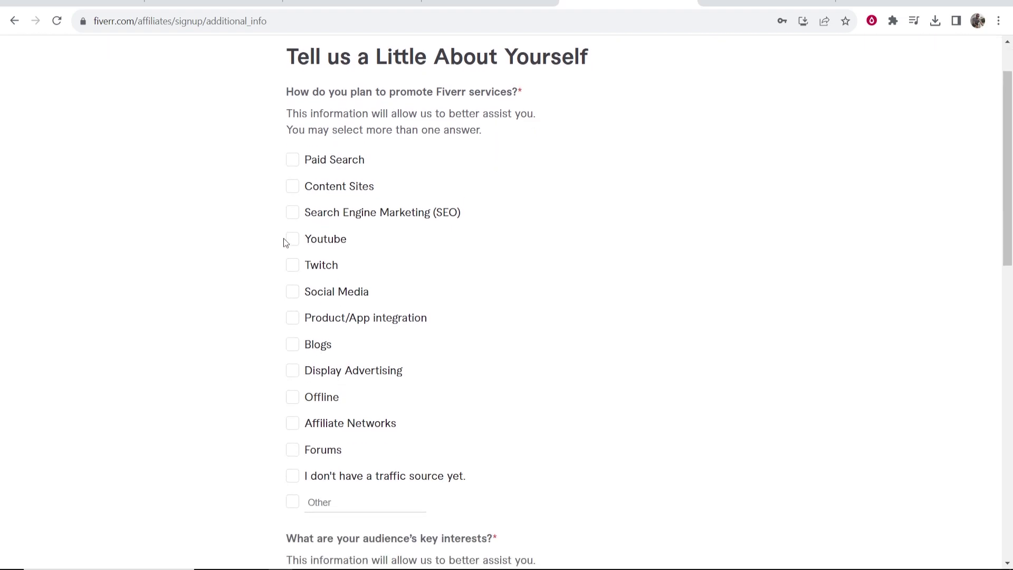
left_click(292, 238)
scroll(293, 261, "down", 1)
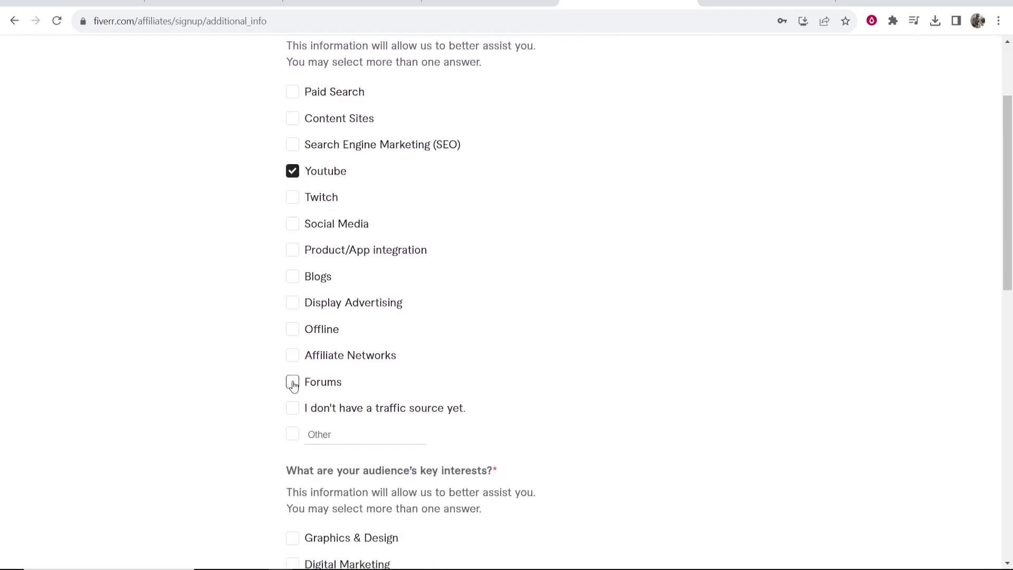
left_click(293, 223)
scroll(544, 234, "down", 2)
scroll(543, 234, "down", 2)
scroll(543, 234, "down", 1)
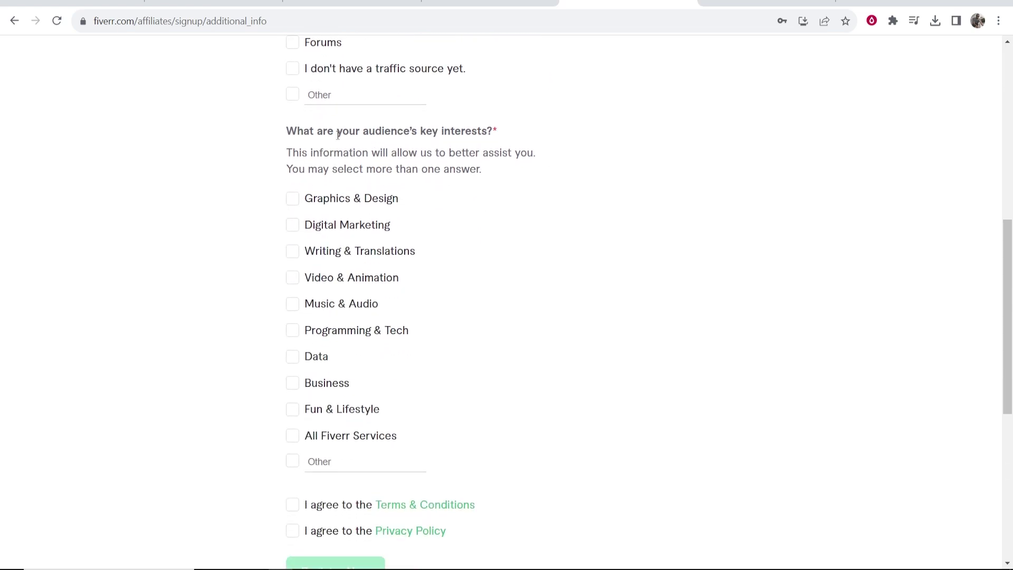
- Mark Business and Digital Marketing as audience interests
left_click_drag(287, 132, 493, 150)
left_click(499, 130)
left_click(293, 383)
left_click(293, 225)
scroll(622, 340, "down", 1)
- Agree to the Terms & Conditions and Privacy Policy, then register
left_click(292, 436)
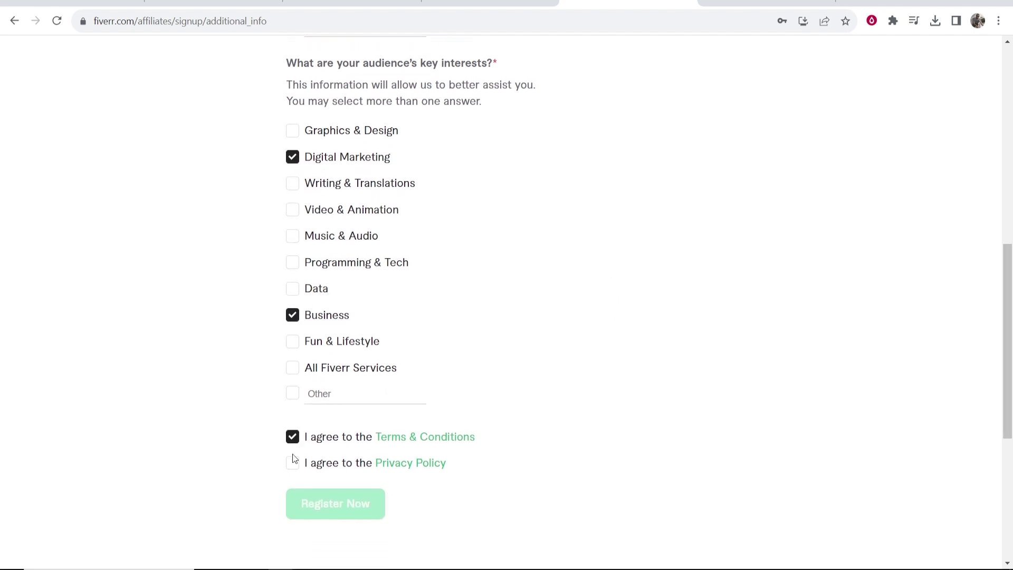
left_click(292, 462)
left_click(333, 503)
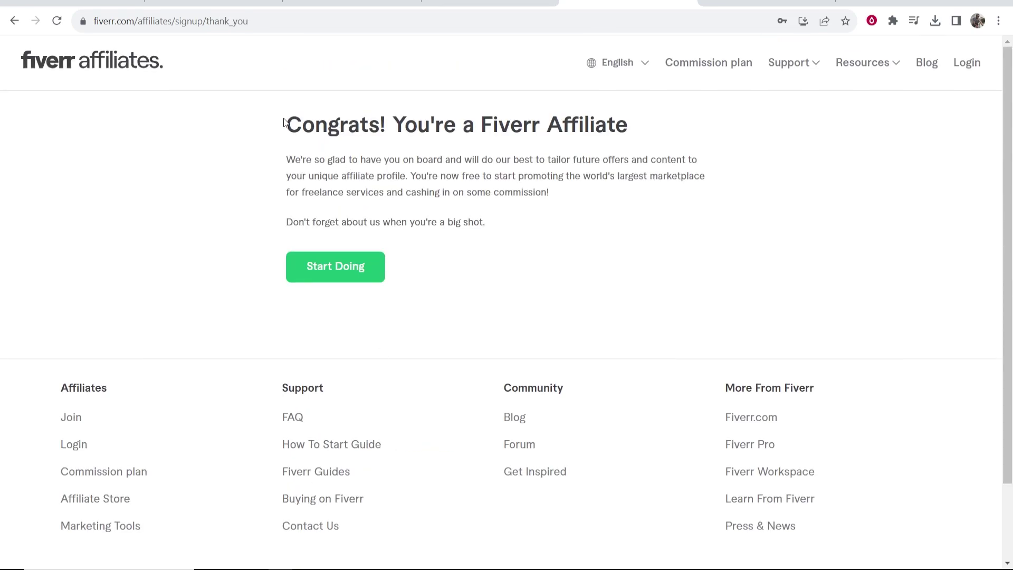
- Go to the login page and sign in with the saved affiliate credentials
left_click_drag(286, 124, 629, 127)
left_click(634, 125)
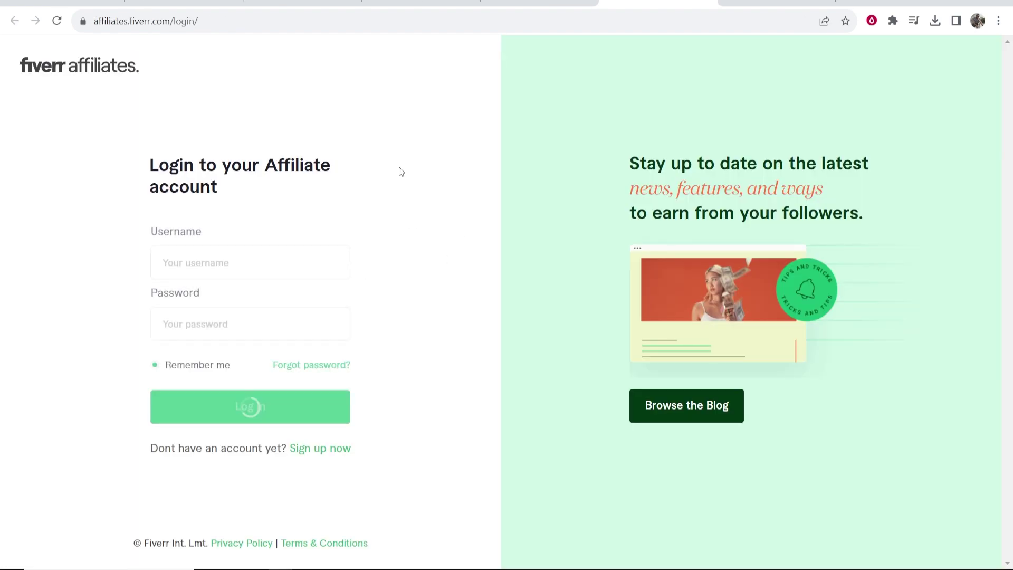
left_click(246, 261)
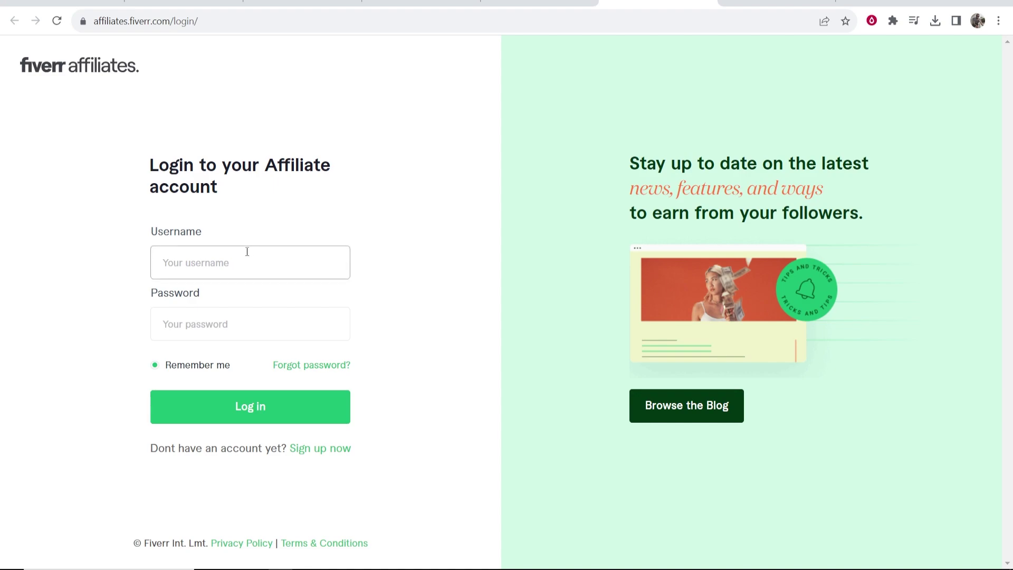
left_click(246, 268)
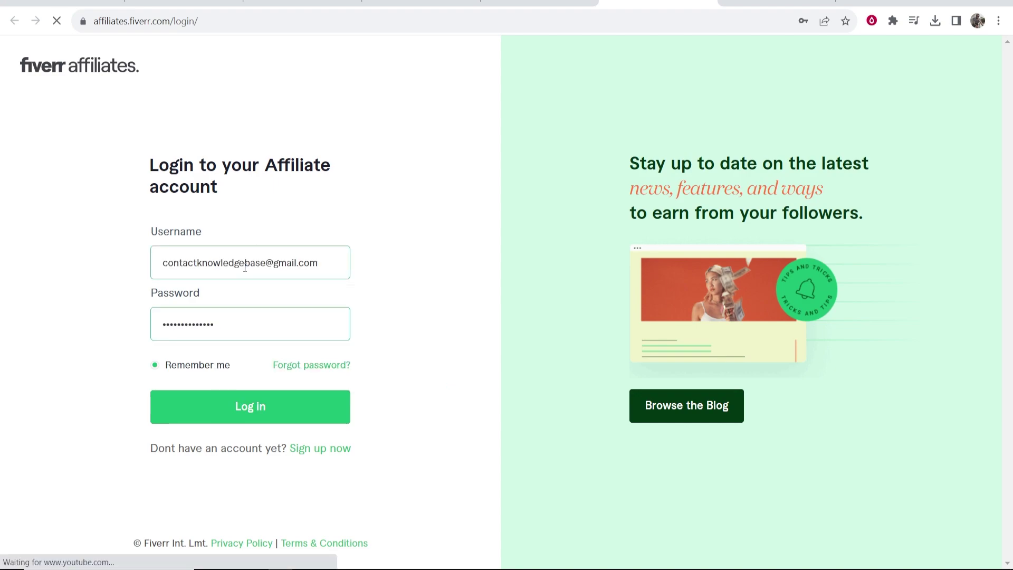
left_click(250, 406)
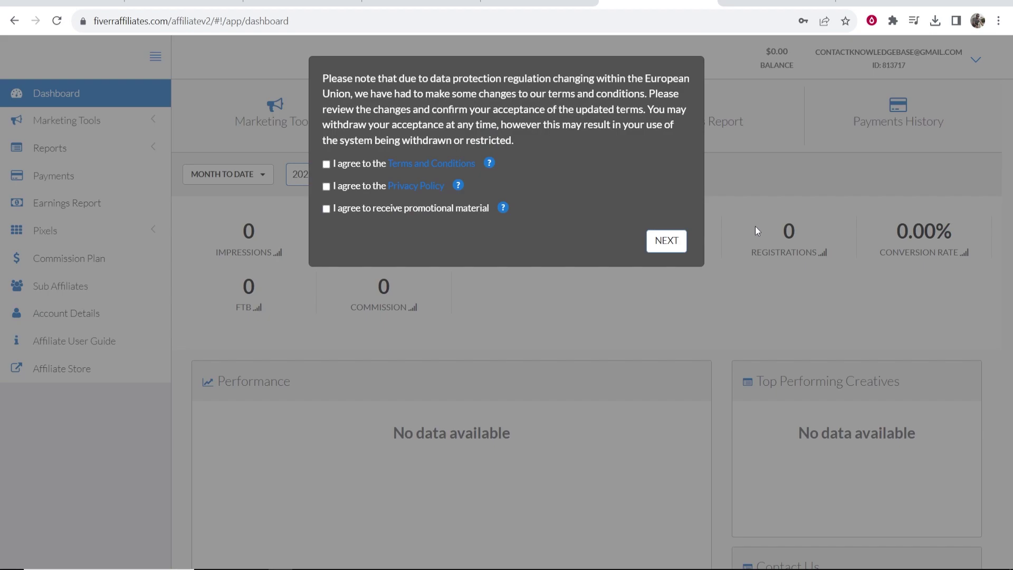
- Accept the updated Terms, Privacy Policy and promotional material, then close the bonus notice
left_click(667, 240)
left_click(327, 164)
left_click(327, 187)
left_click(327, 208)
left_click(667, 240)
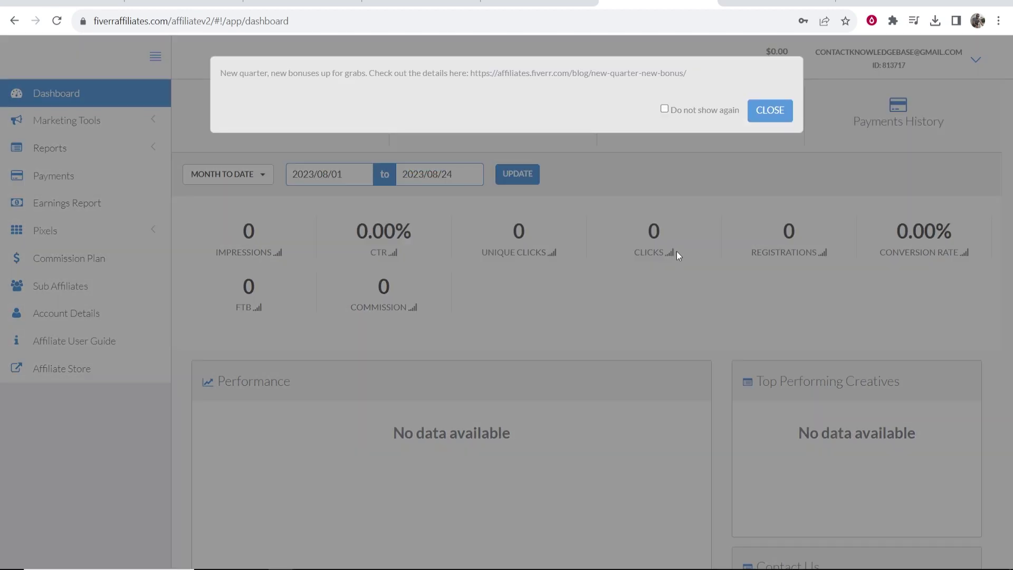
left_click(770, 113)
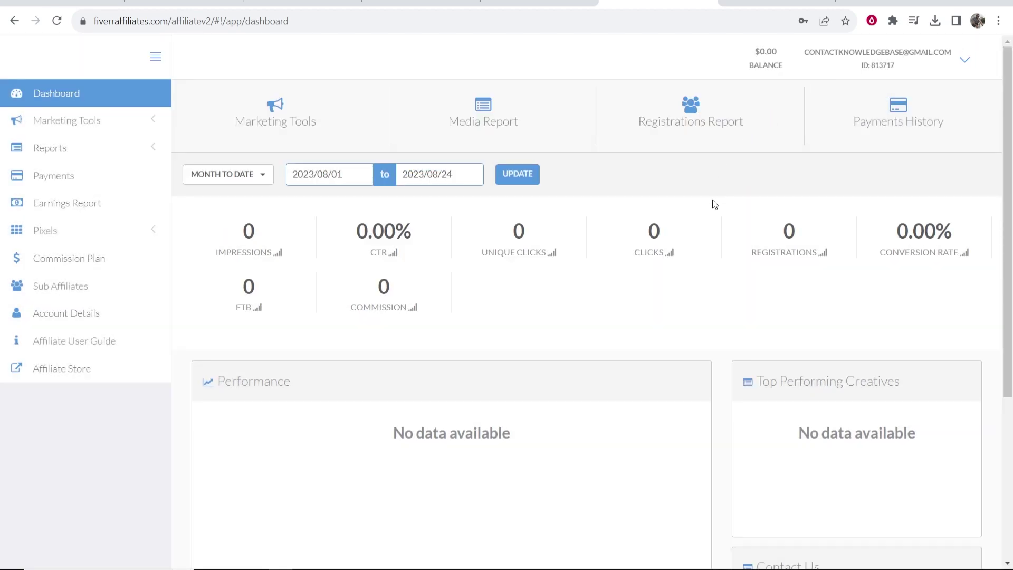